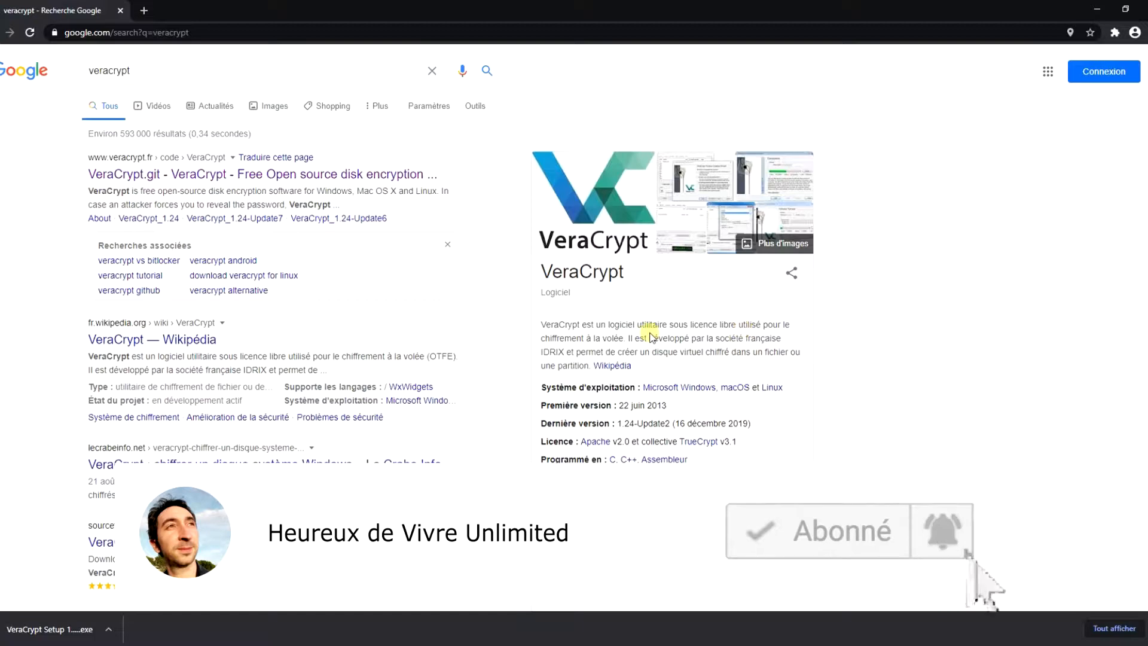
Open the official VeraCrypt site on veracrypt.fr from the Google results for 'veracrypt'.
click(375, 177)
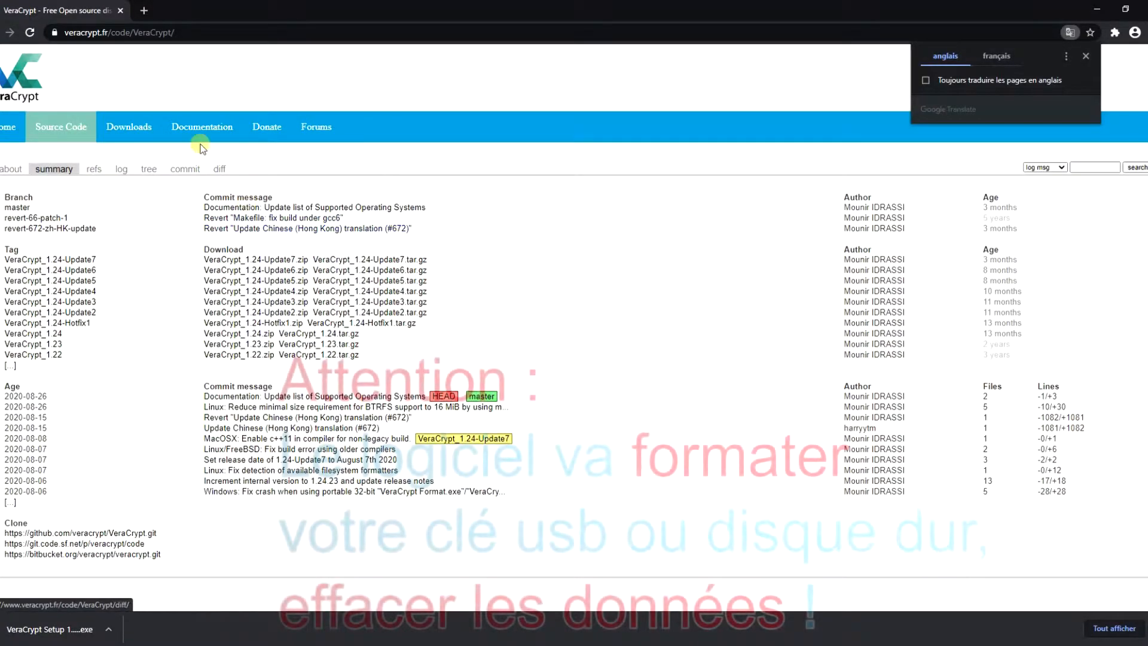
Download the VeraCrypt 1.24-Update7 Windows installer and portable version, then open This PC maximized.
click(129, 126)
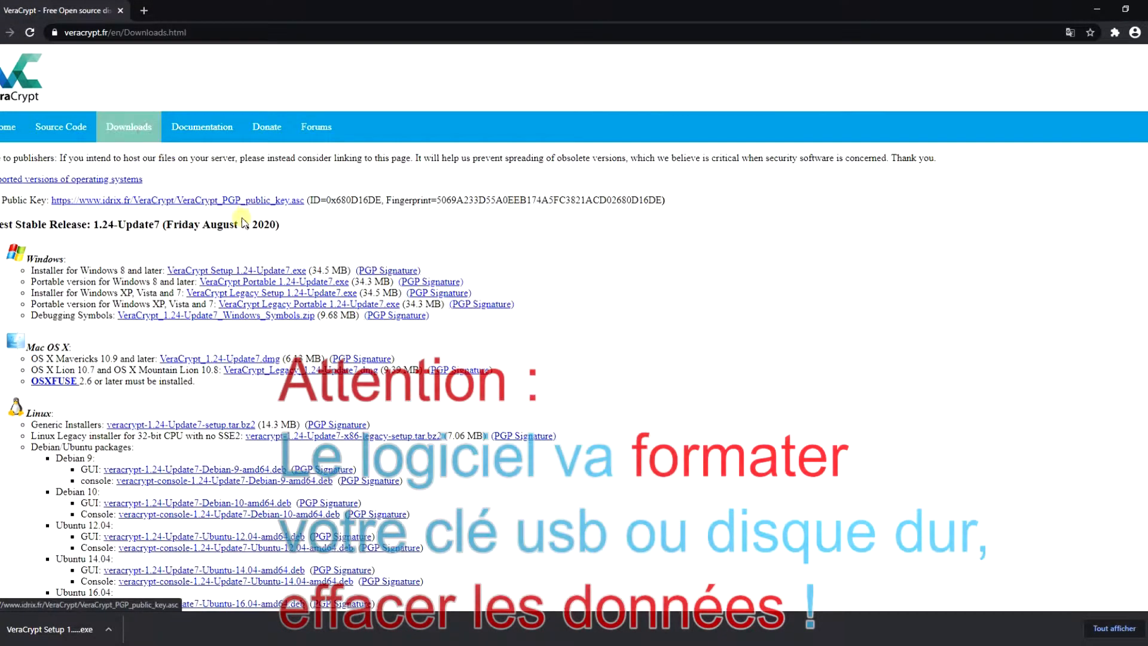
click(268, 273)
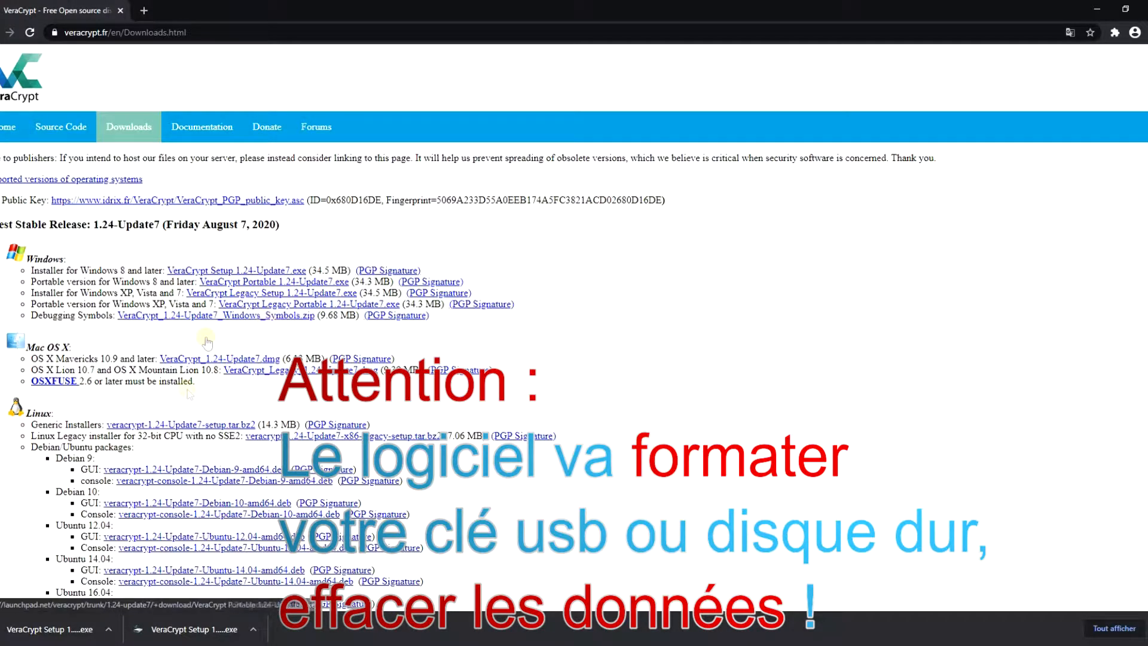
click(249, 281)
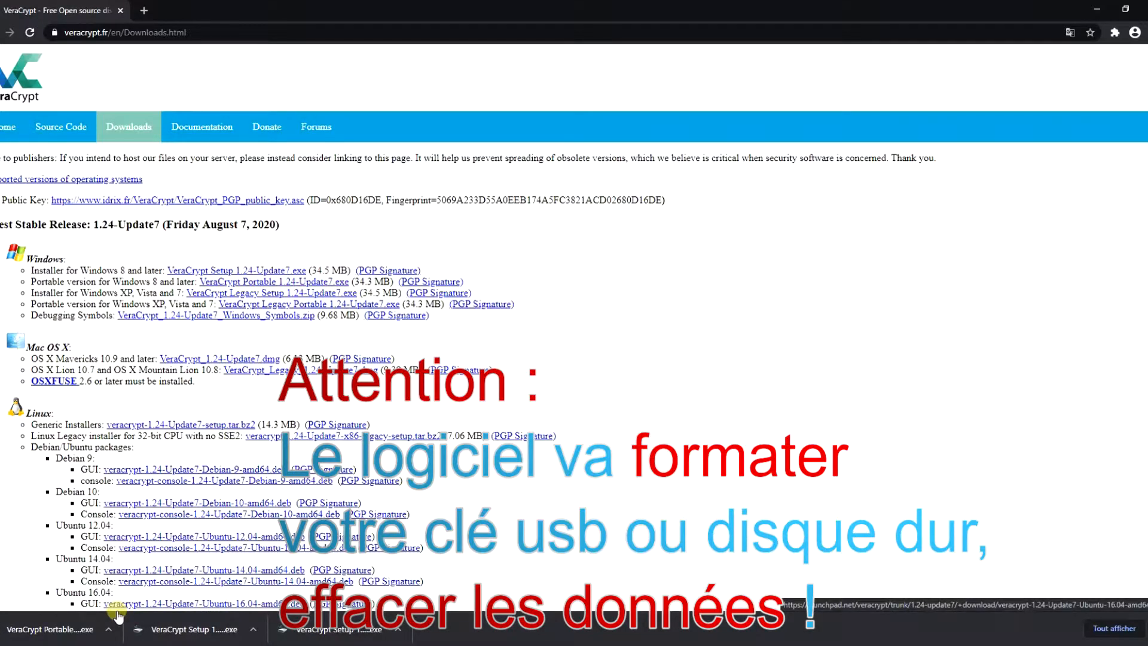
click(107, 644)
double_click(543, 110)
Launch VeraCrypt and start a new volume, choosing to encrypt a non-system partition.
click(873, 638)
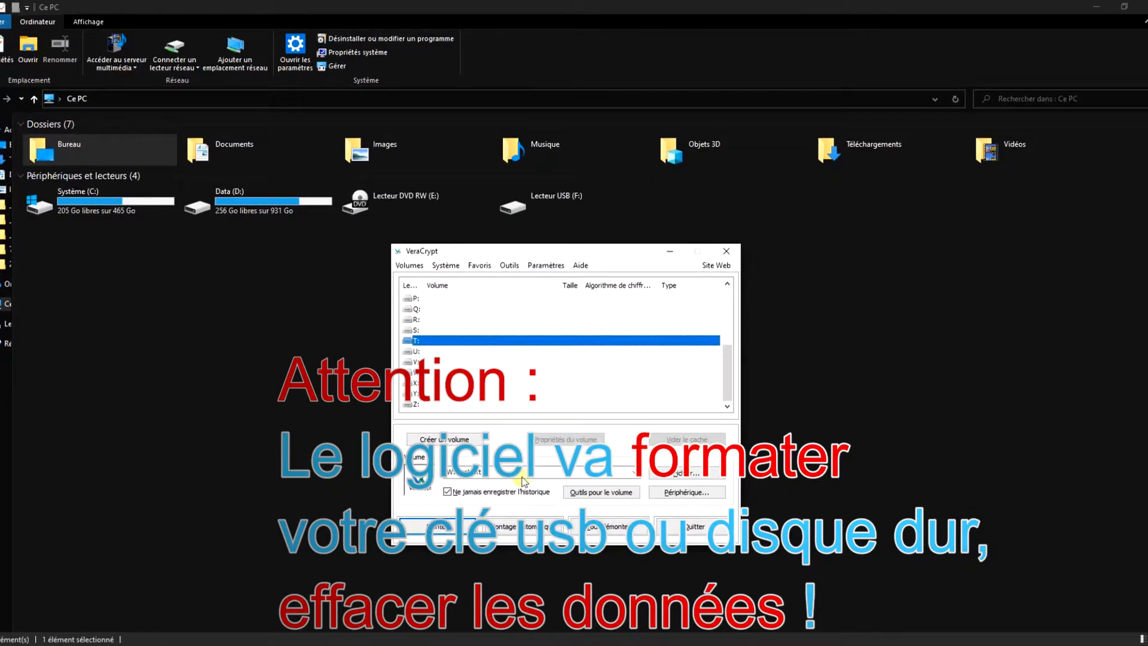
click(445, 472)
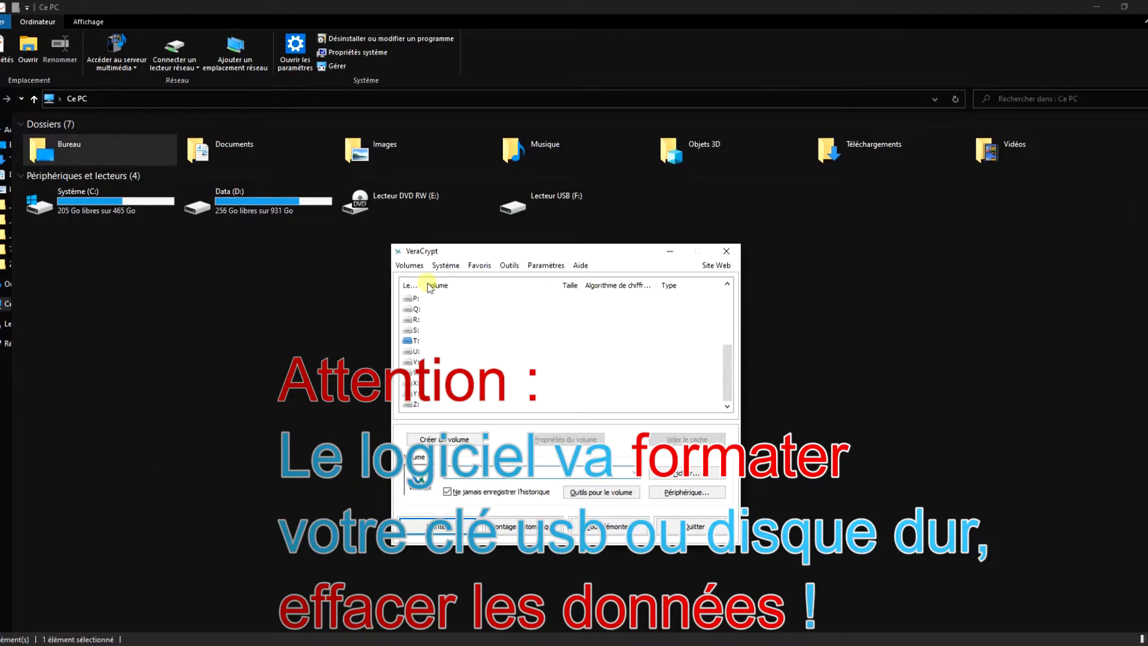
click(410, 264)
click(443, 306)
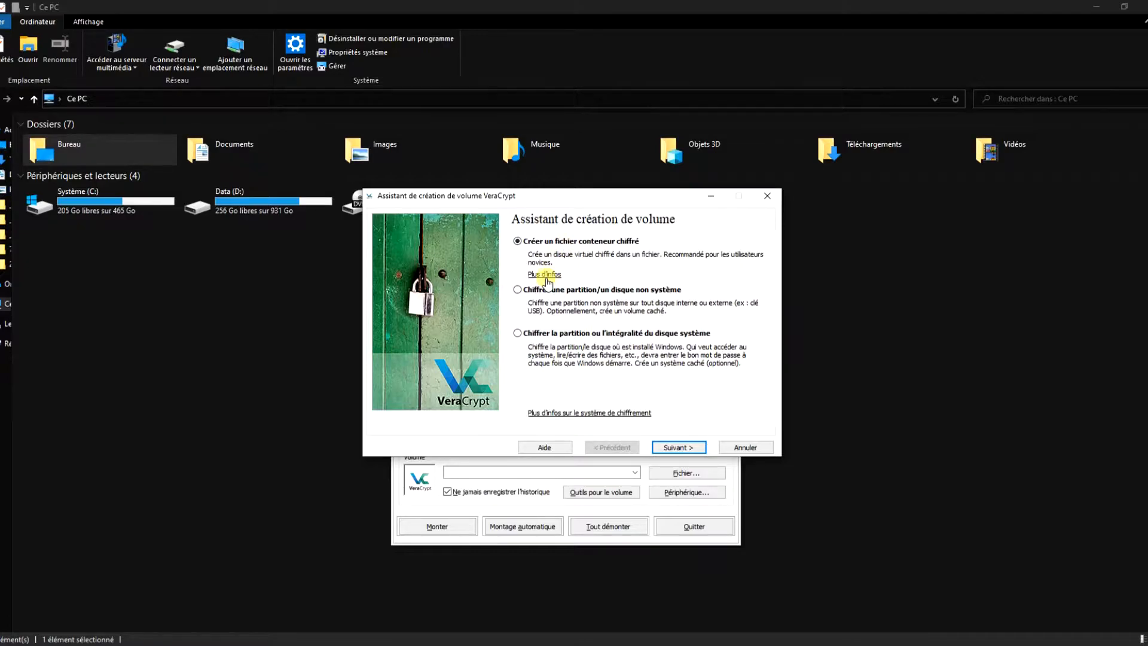
click(610, 290)
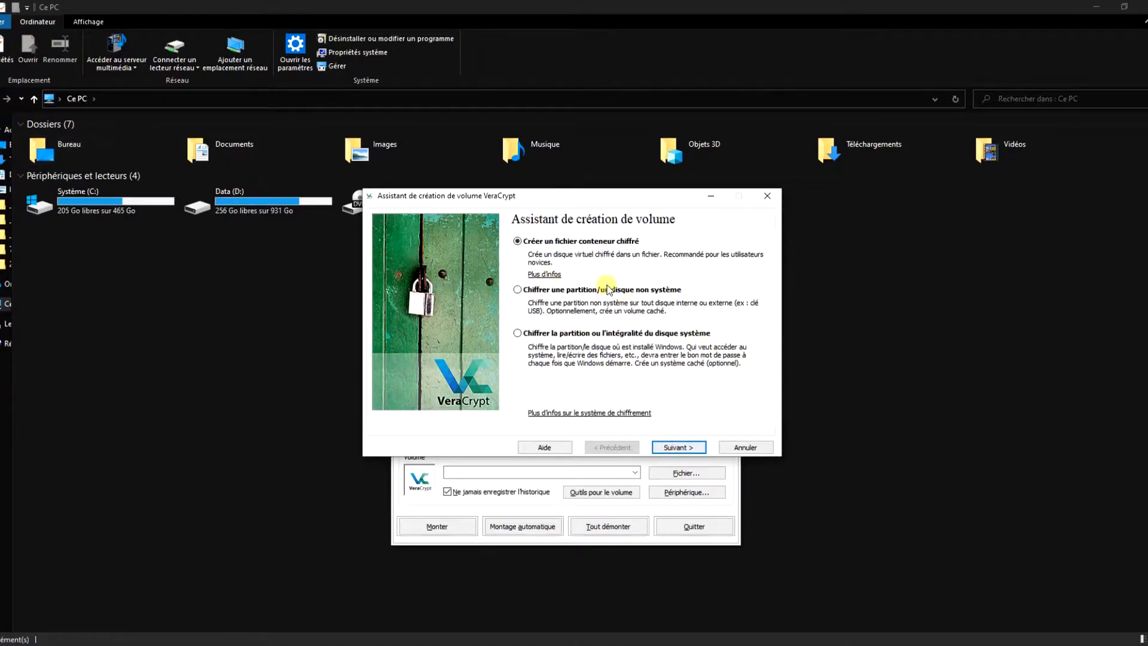
Close the wizard and start creating a new volume again from the volume actions list.
click(690, 449)
click(410, 265)
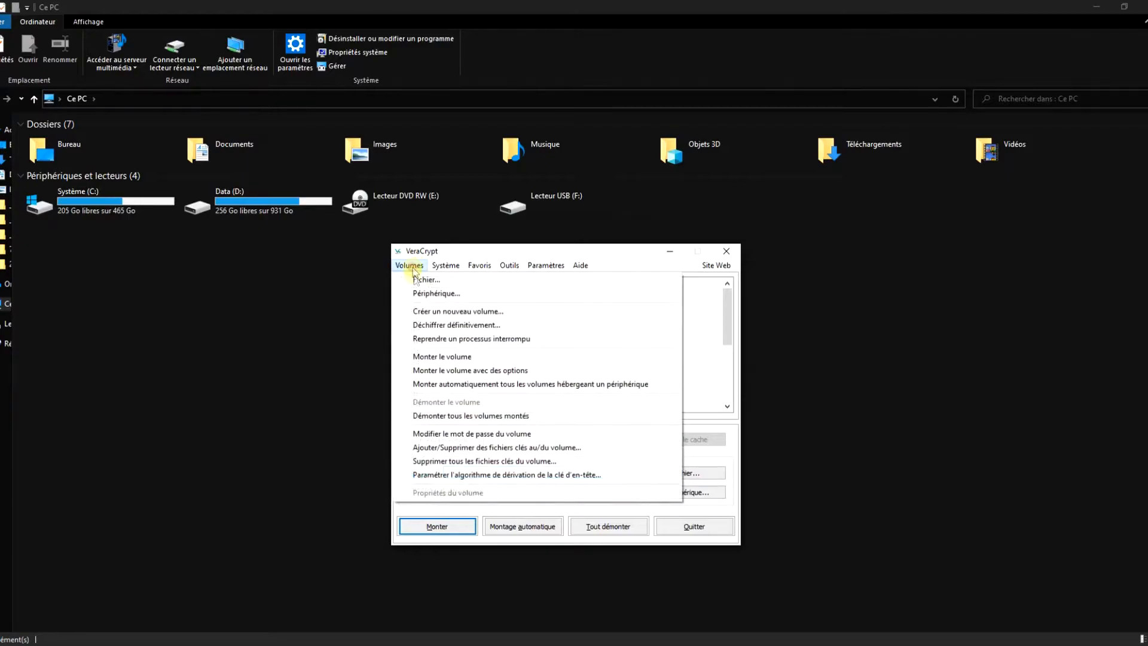
click(439, 312)
Target the USB partition on F: as a non-system volume, keeping AES, SHA-512 and full size.
click(624, 290)
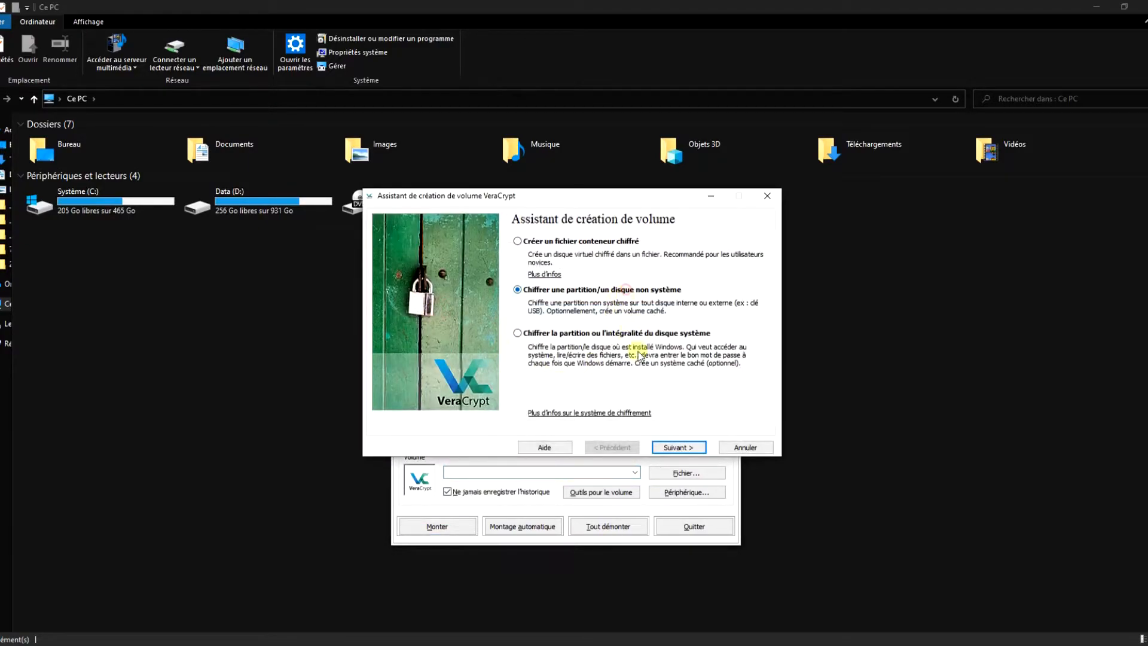
click(677, 447)
click(672, 443)
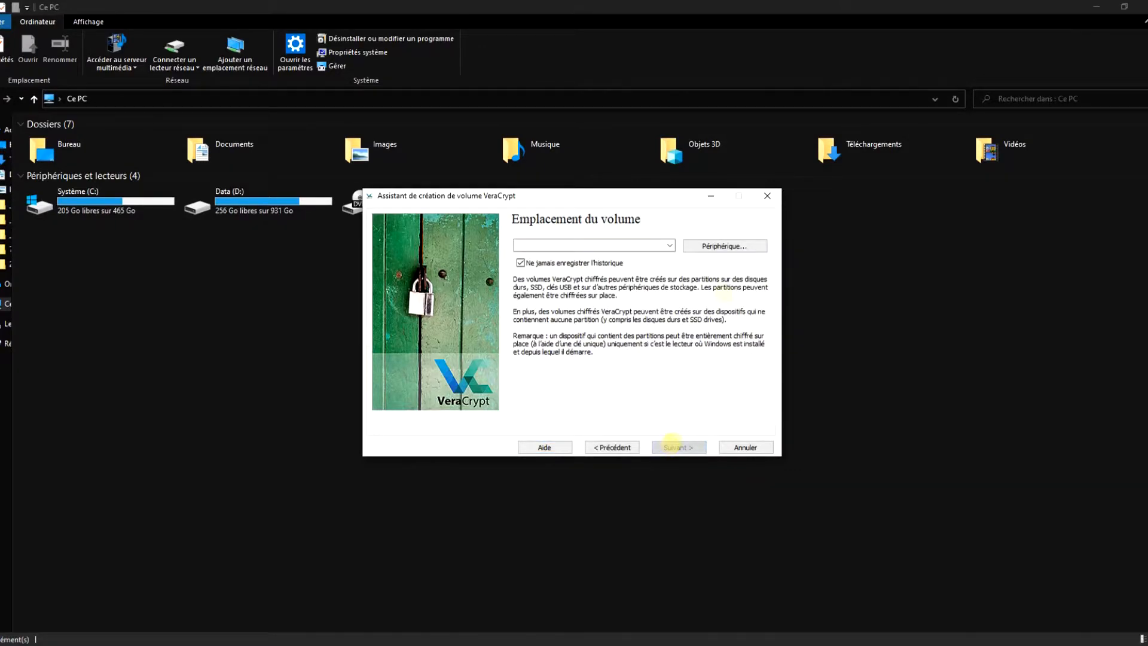
click(725, 246)
click(487, 358)
click(632, 423)
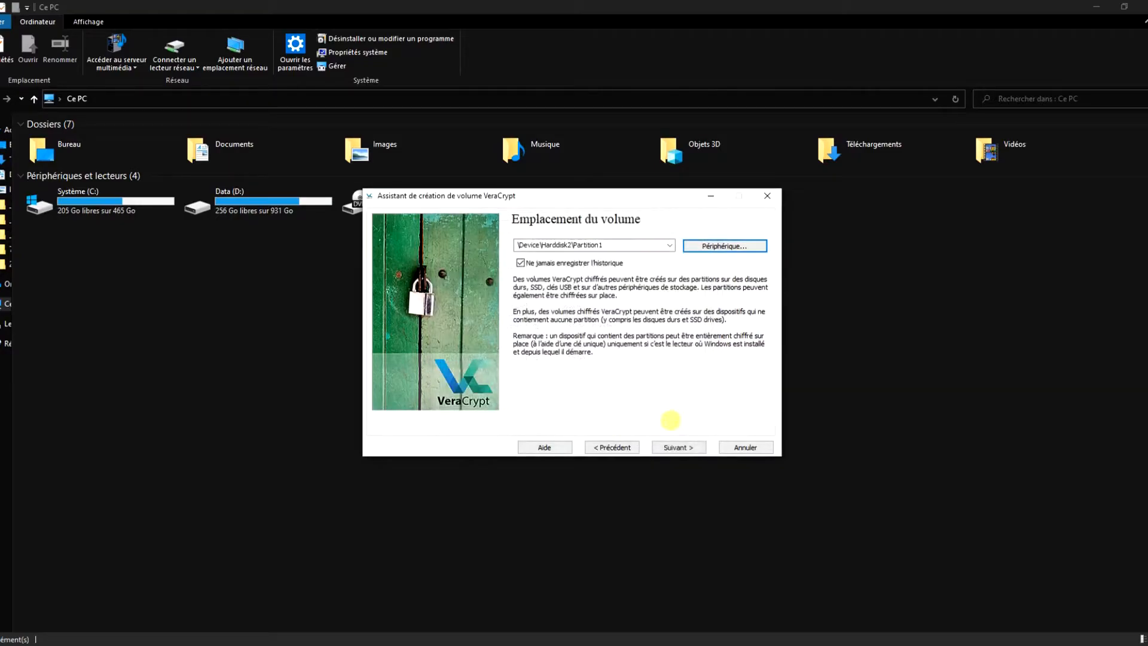
click(687, 448)
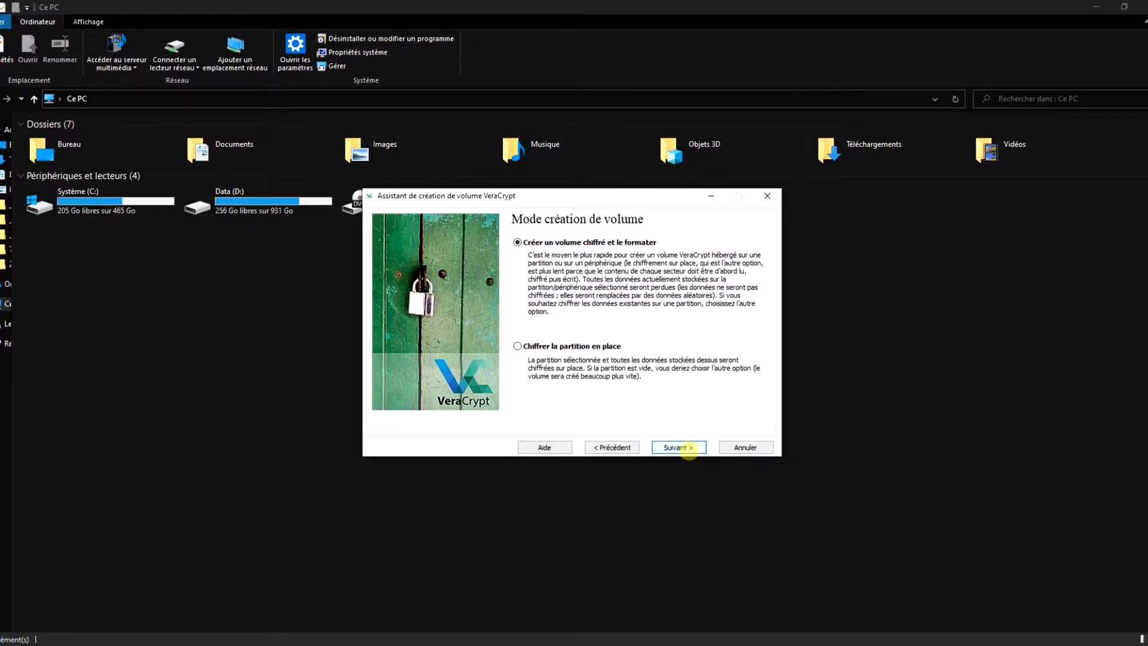
click(688, 447)
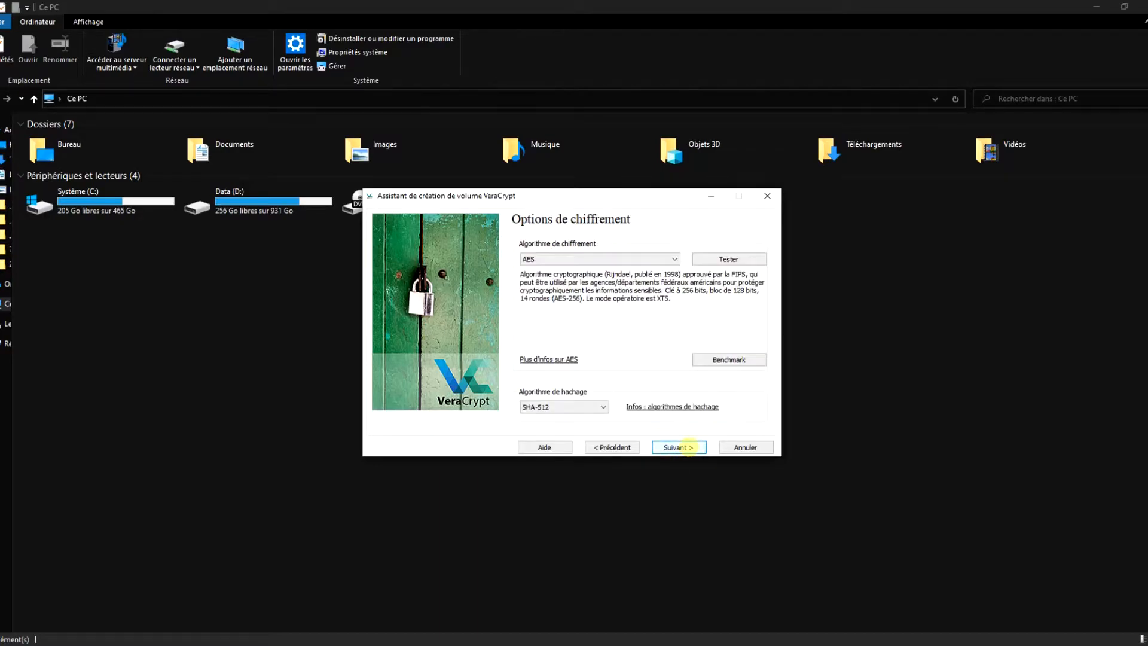
click(688, 446)
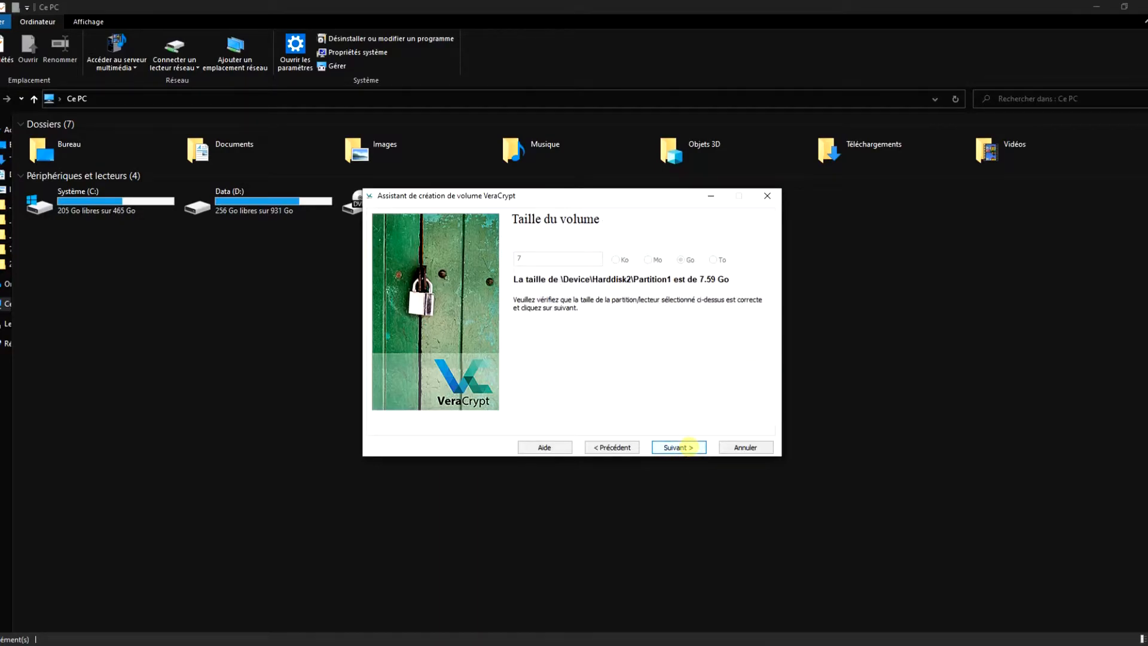
click(688, 446)
Enter and confirm the volume password, then continue.
text(••••)
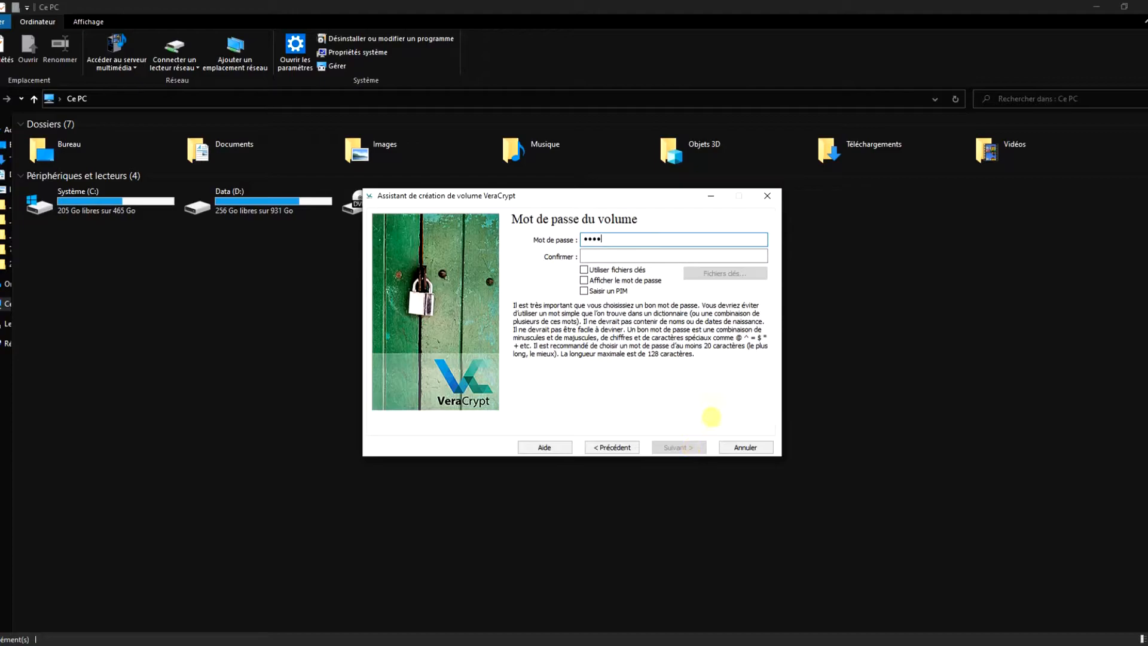
key(Tab)
text(••••)
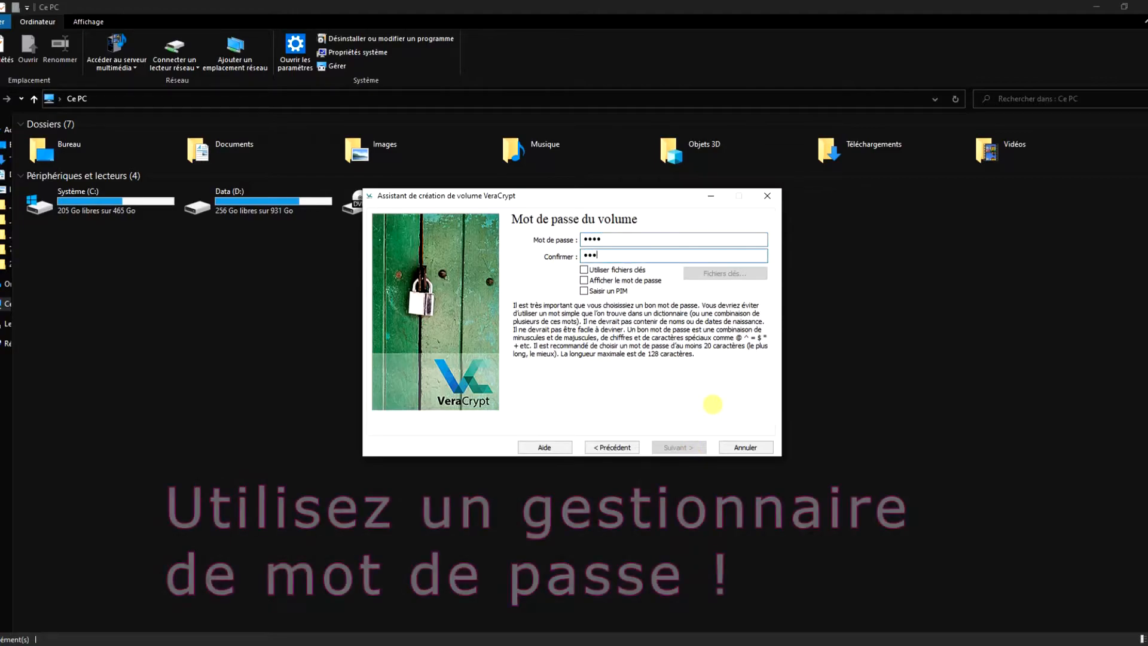
click(663, 447)
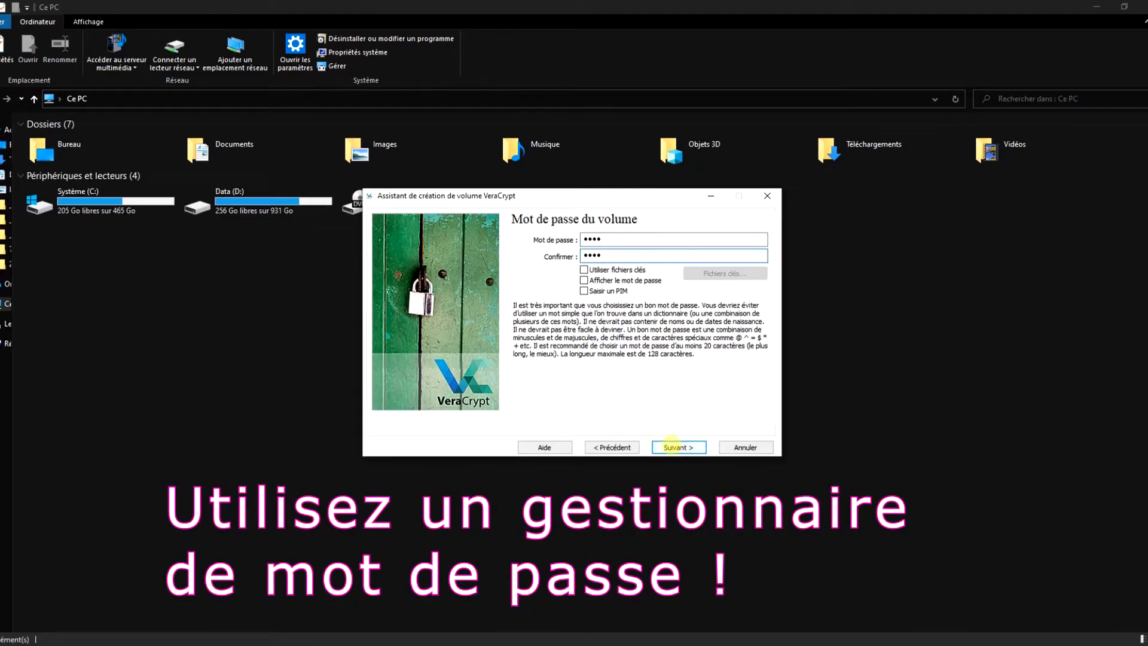
Accept the short password and enable quick formatting.
click(619, 390)
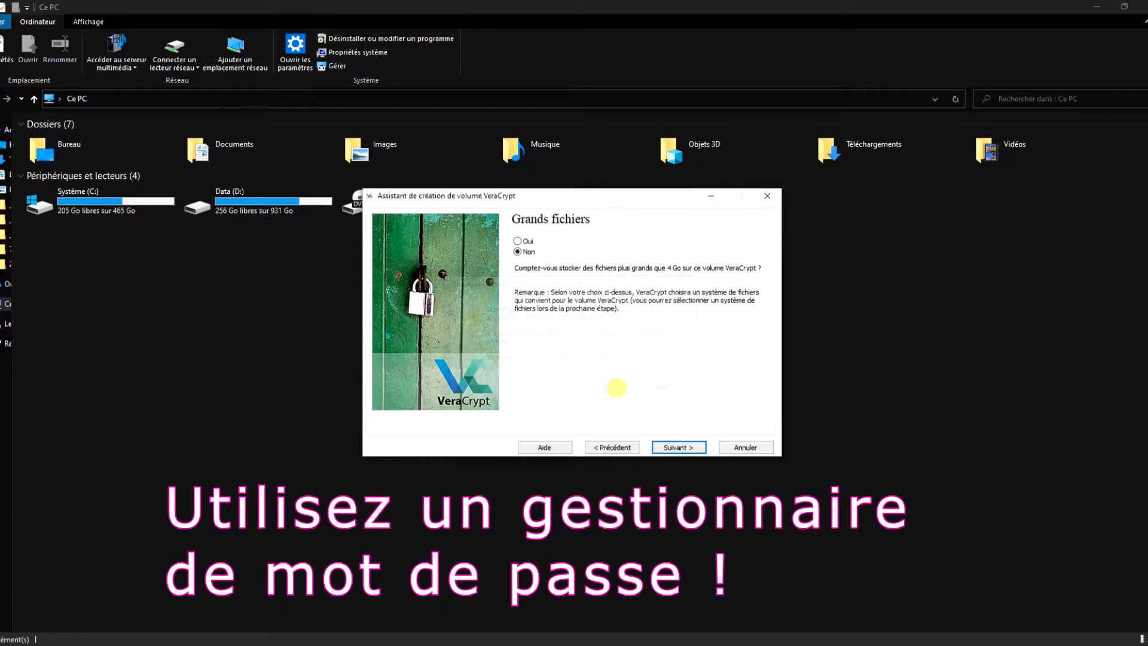
click(681, 447)
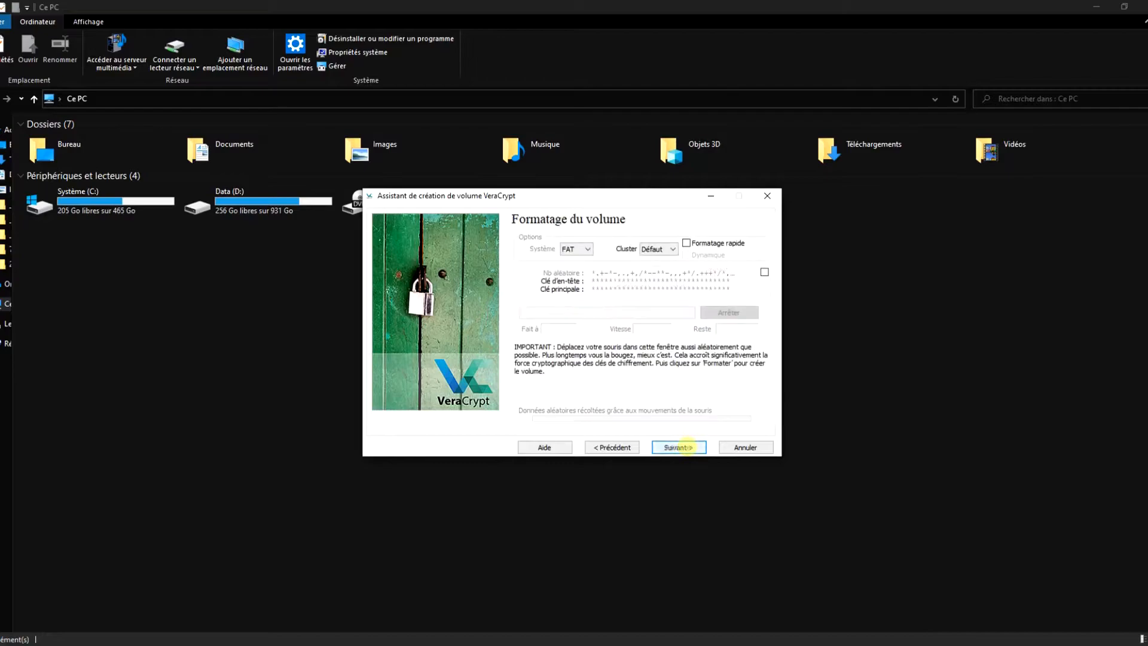
click(705, 242)
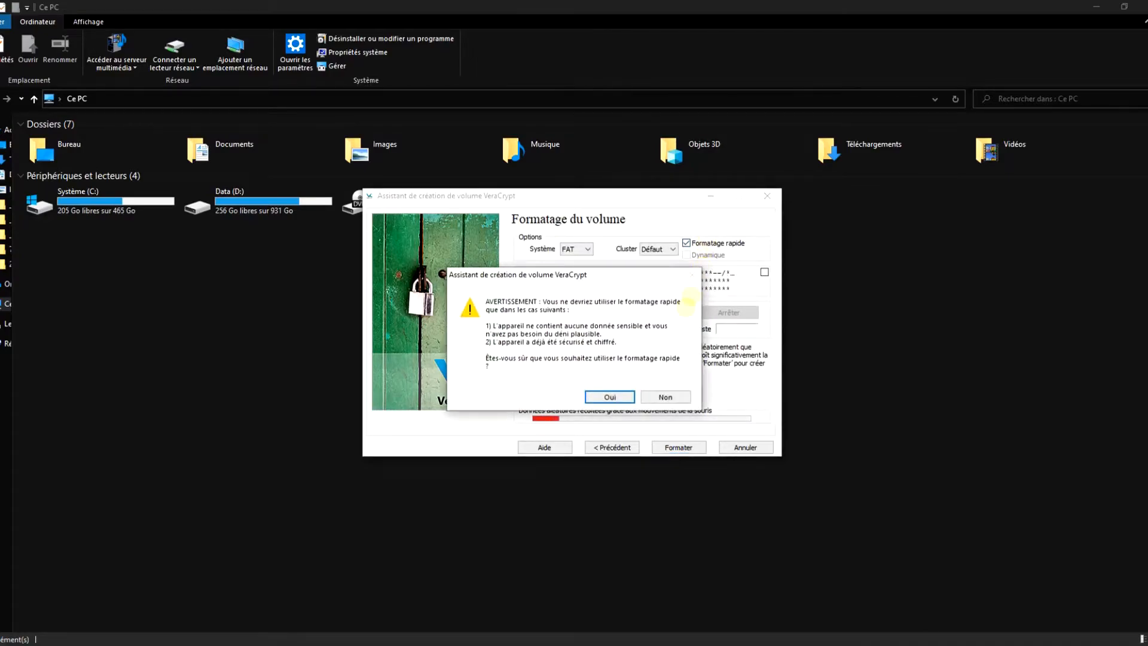
click(609, 395)
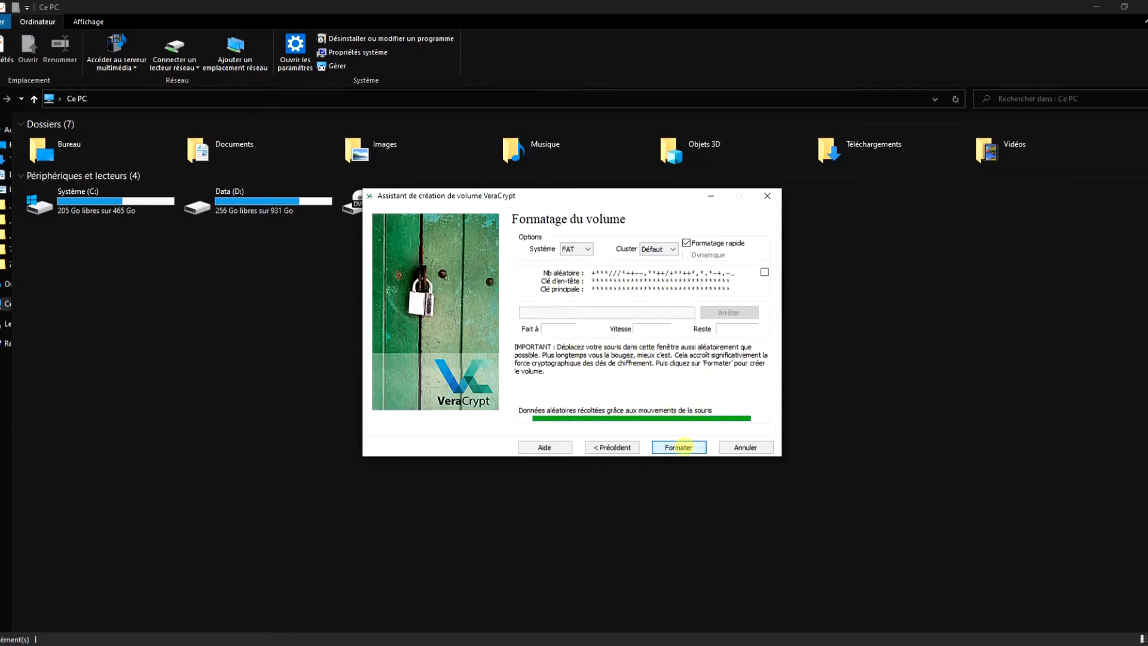
Format the encrypted volume, acknowledge the notices and close the wizard.
click(679, 447)
click(611, 380)
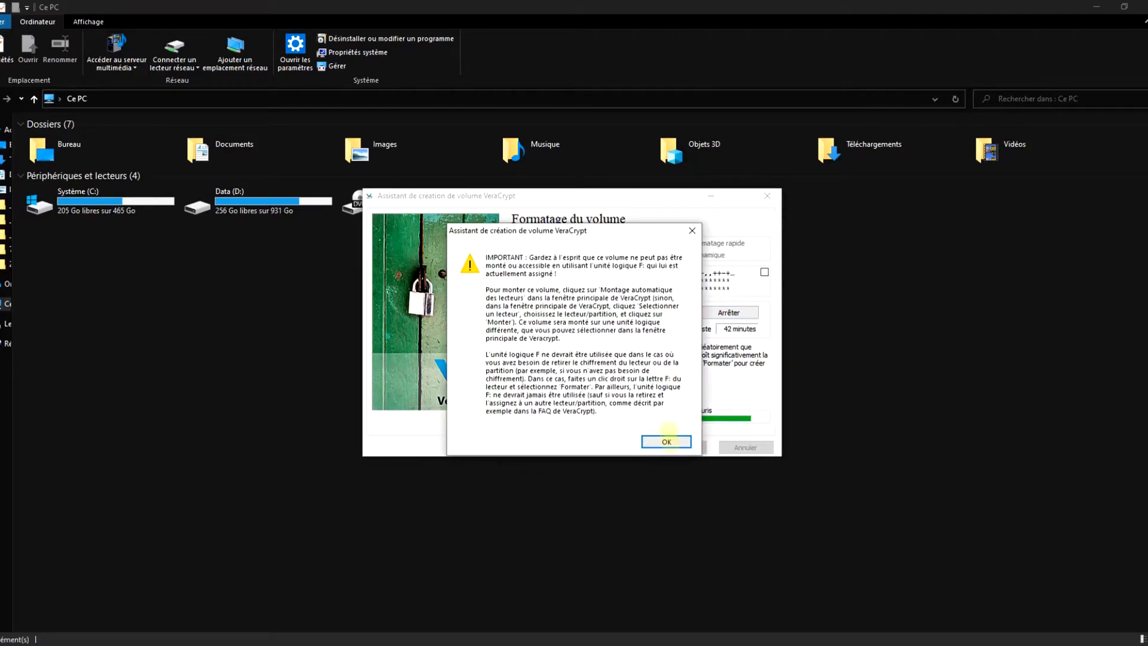
click(666, 441)
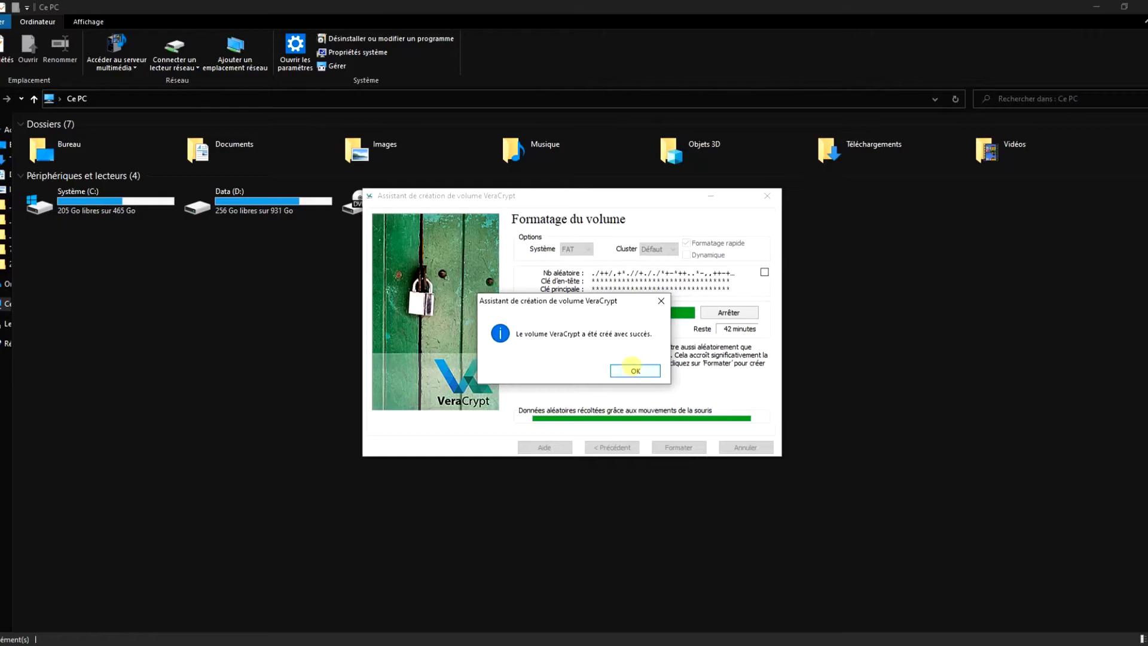
click(635, 368)
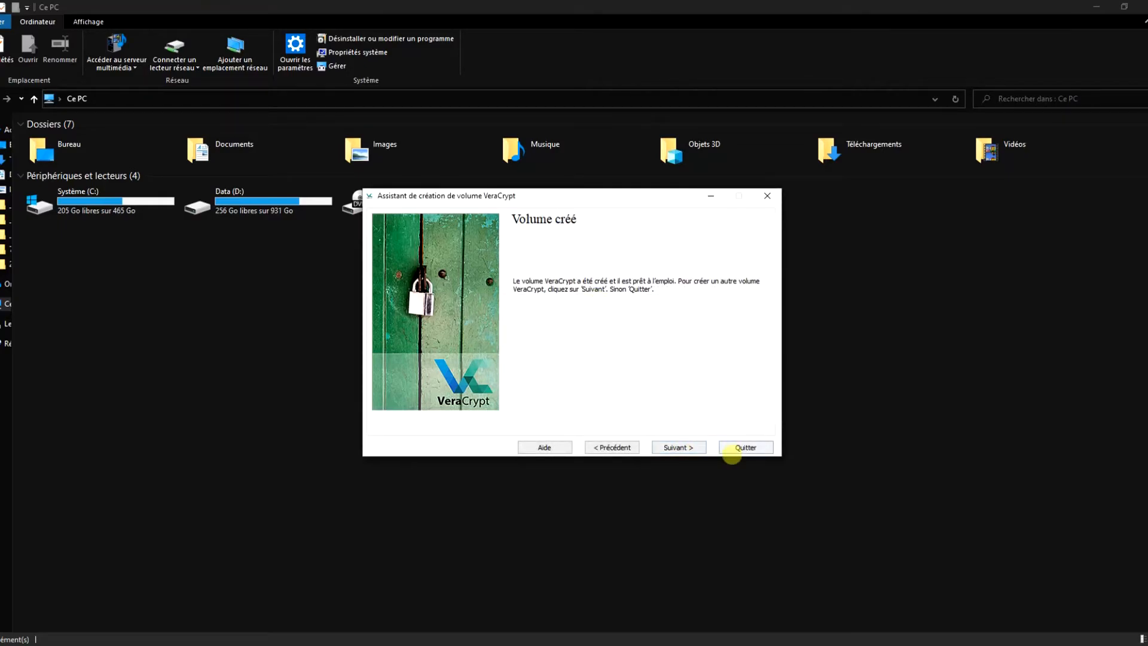
click(747, 445)
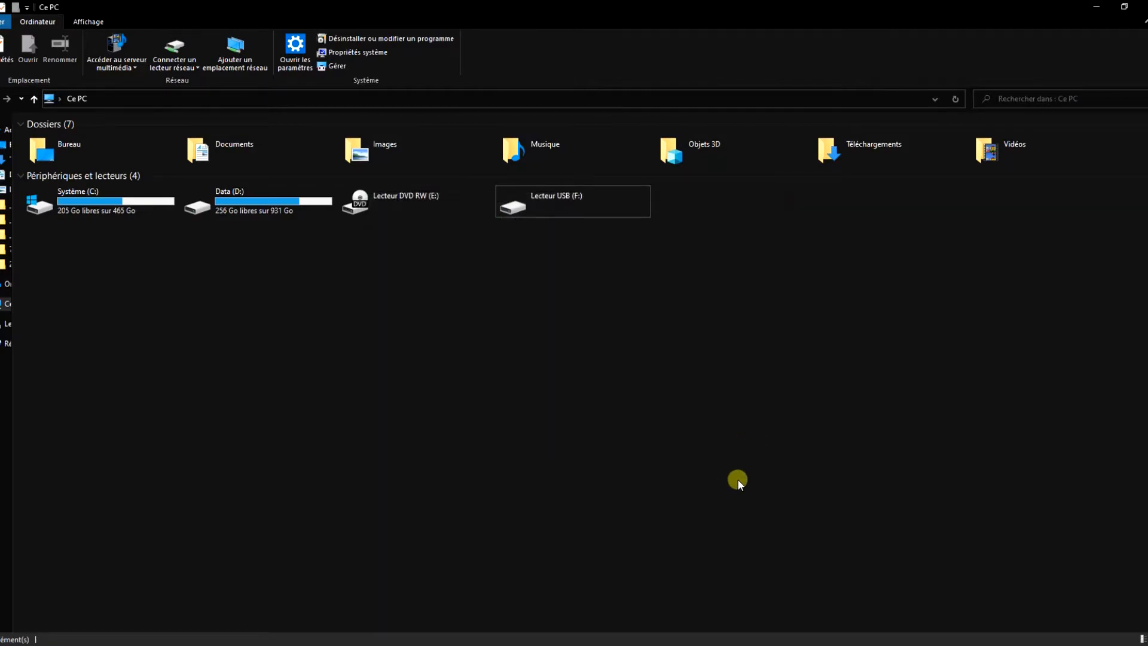
Auto-mount the encrypted USB partition as T: by entering its password.
click(526, 520)
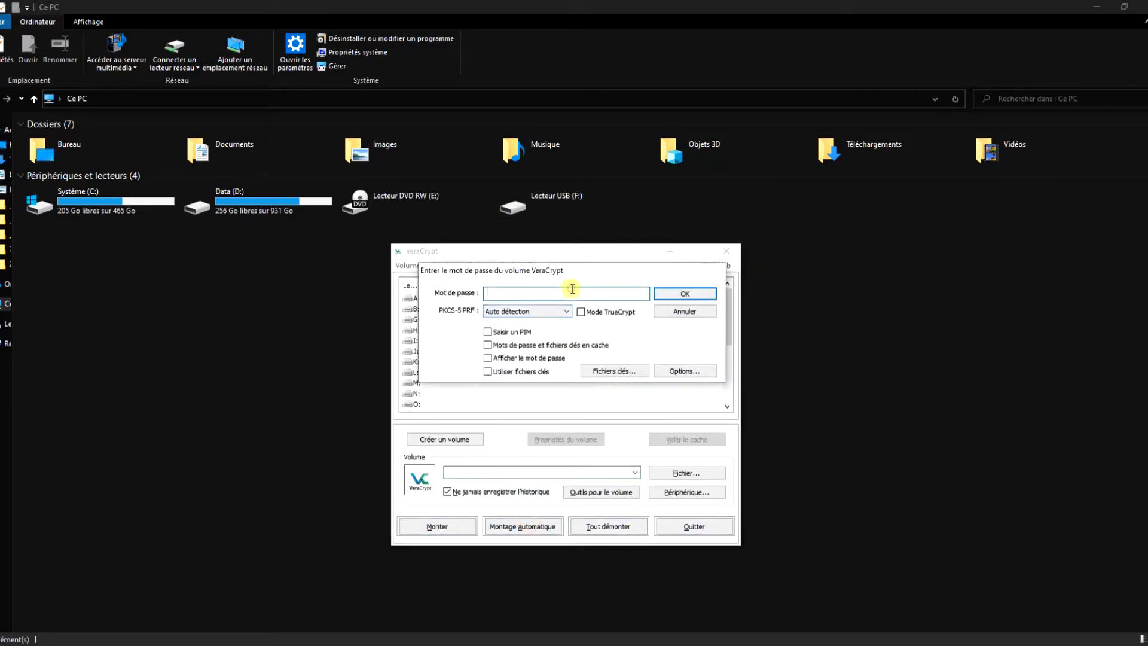
text(••••)
key(Tab)
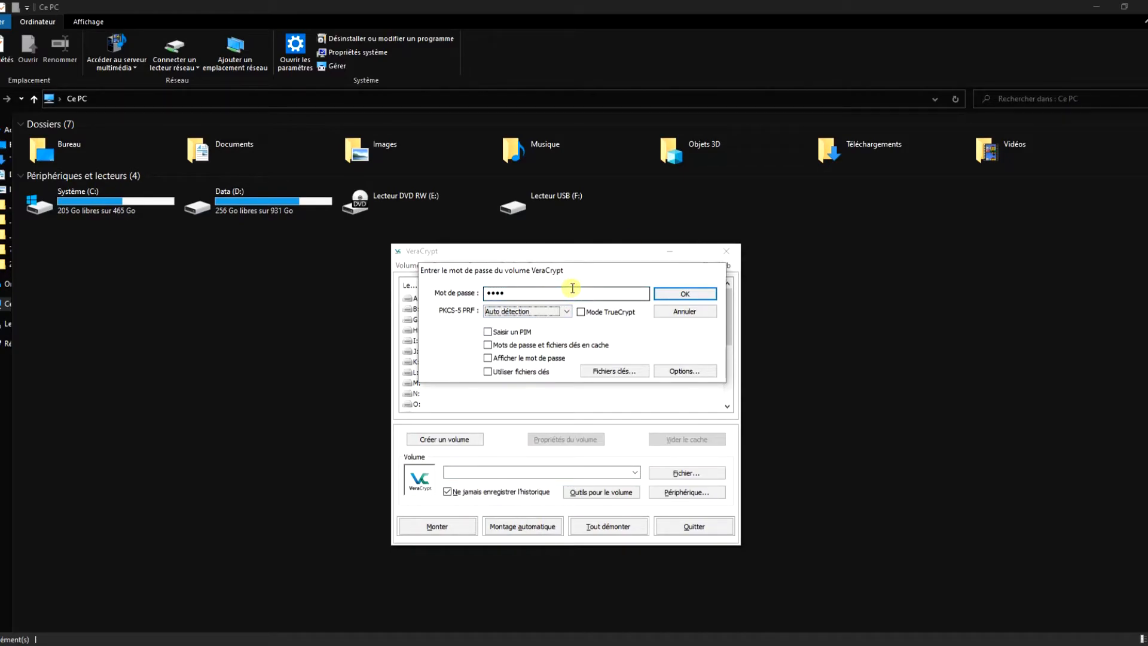
click(687, 294)
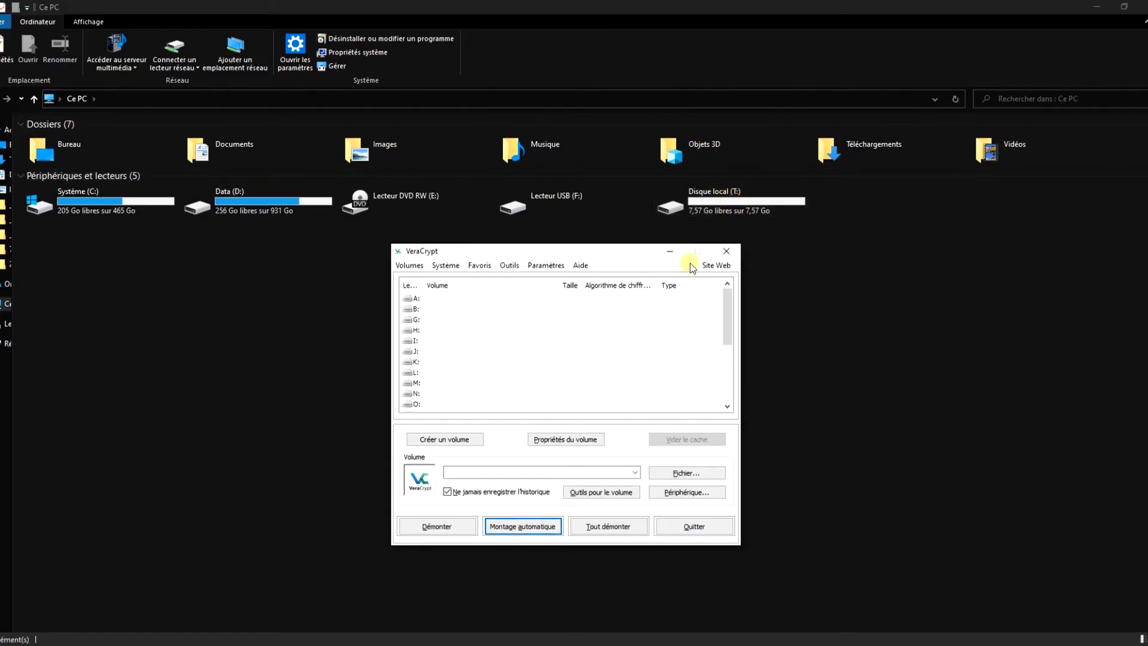
Open the mounted T: drive and create a new text document named 'test'.
scroll(529, 402, down, 4)
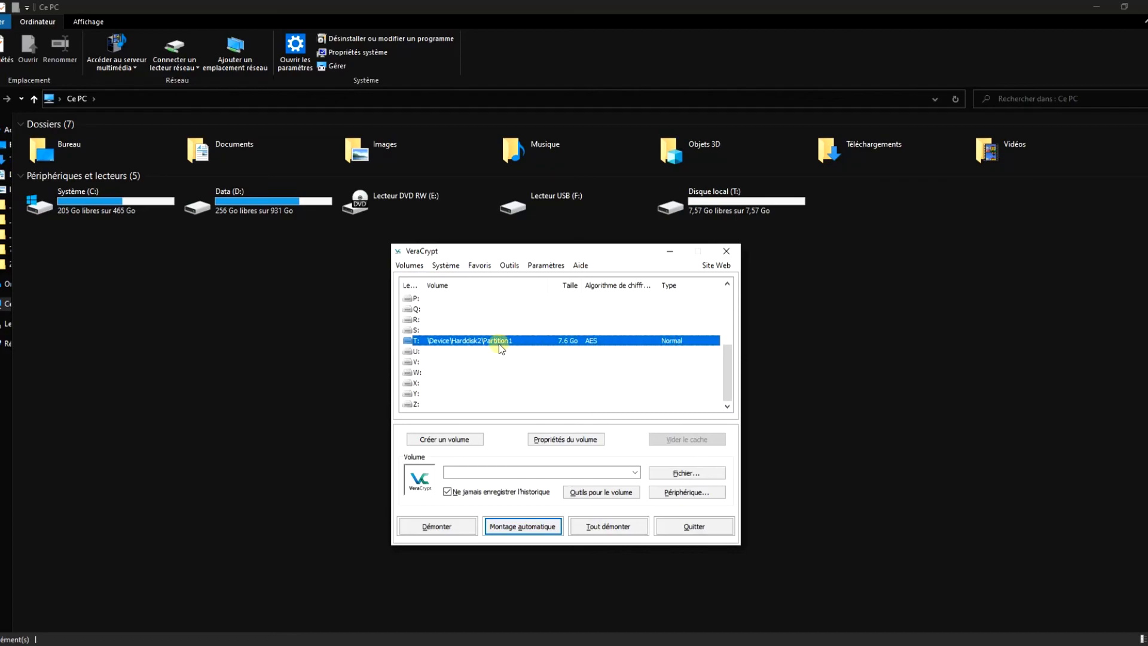
double_click(697, 204)
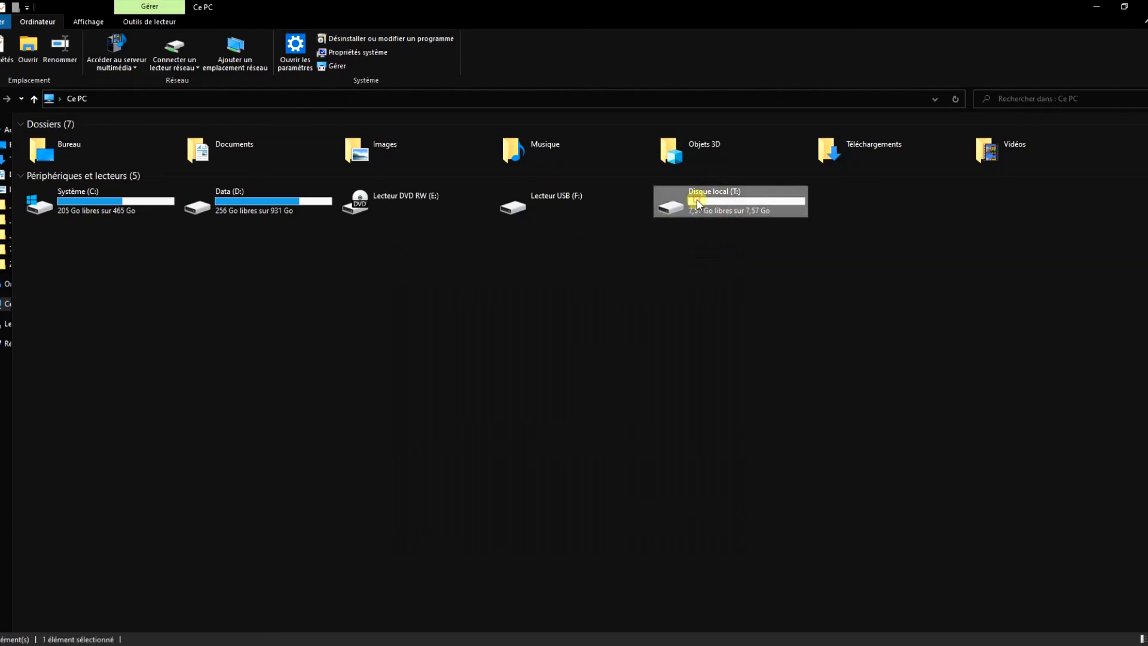
right_click(317, 296)
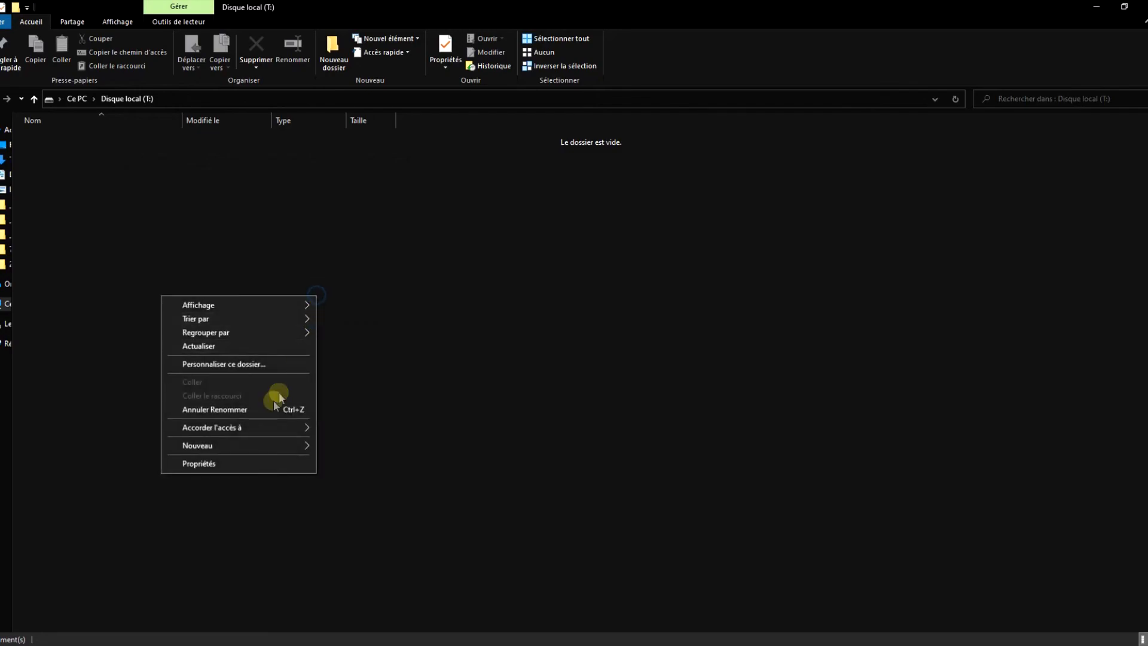
mouse_move(276, 441)
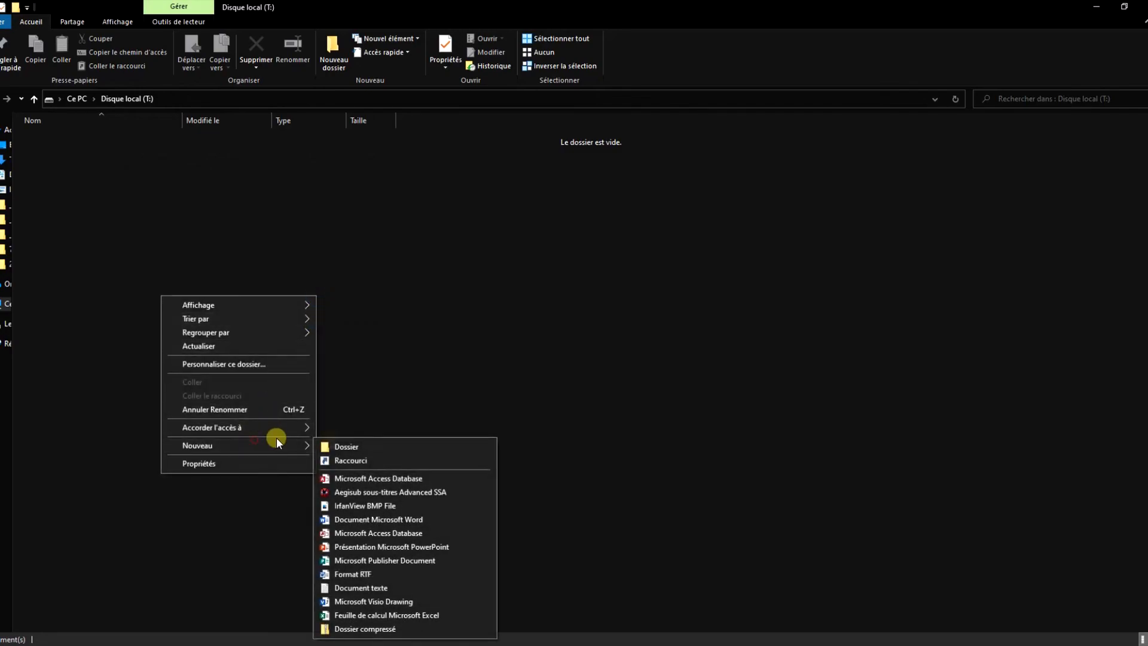
click(368, 583)
text(test)
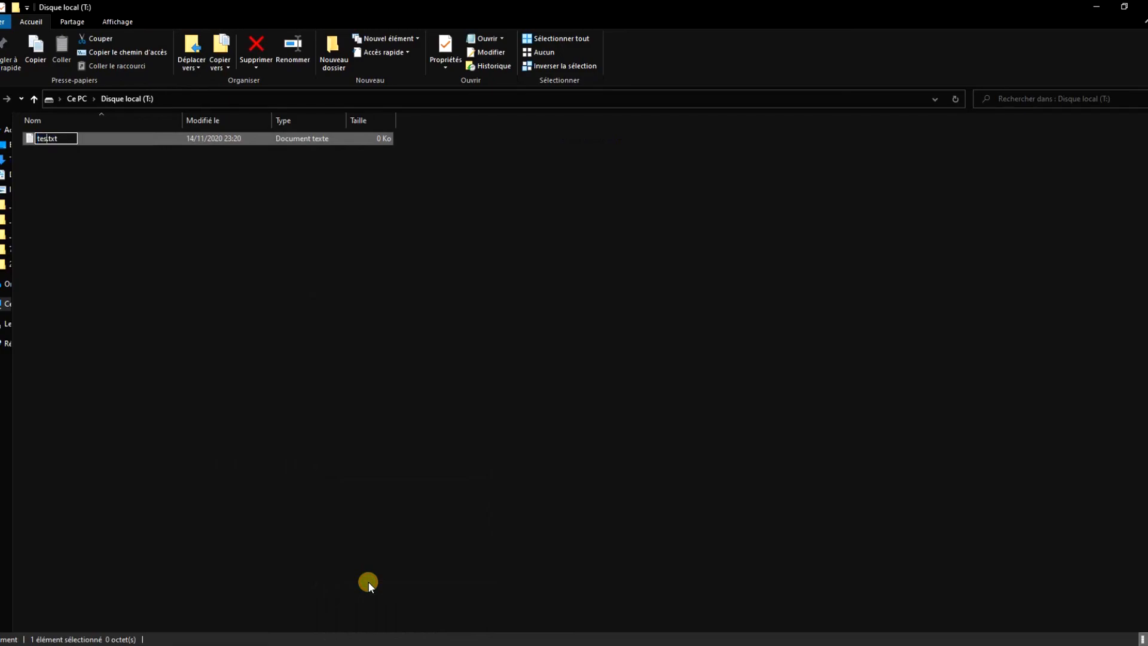